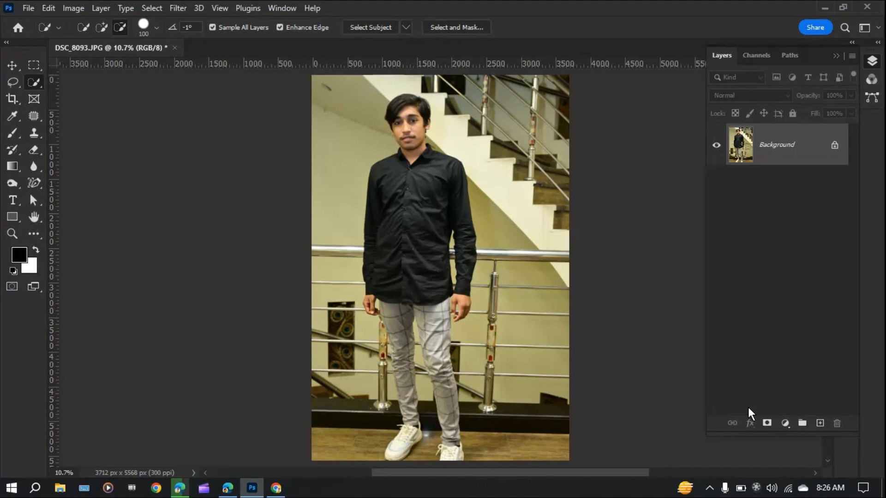
Duplicate the Background layer and select the man on the copy with Select Subject.
{"action": "key", "text": "ctrl+j"}
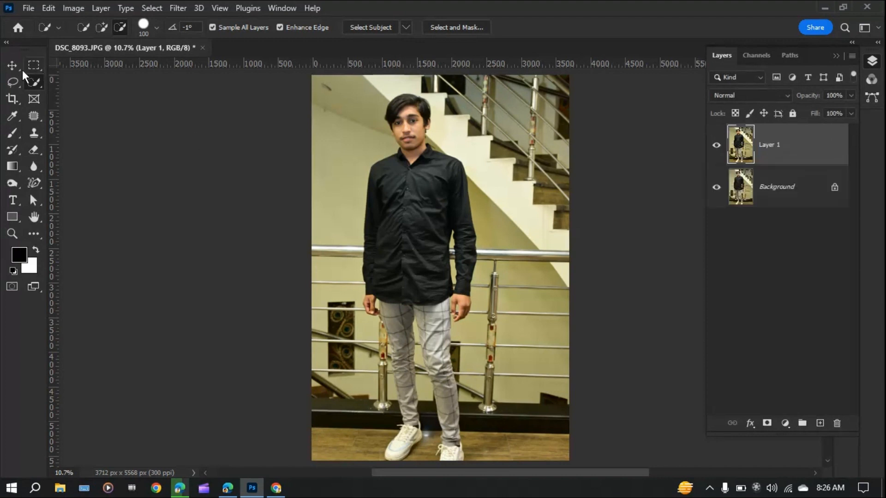
{"action": "left_click", "coordinate": [359, 22]}
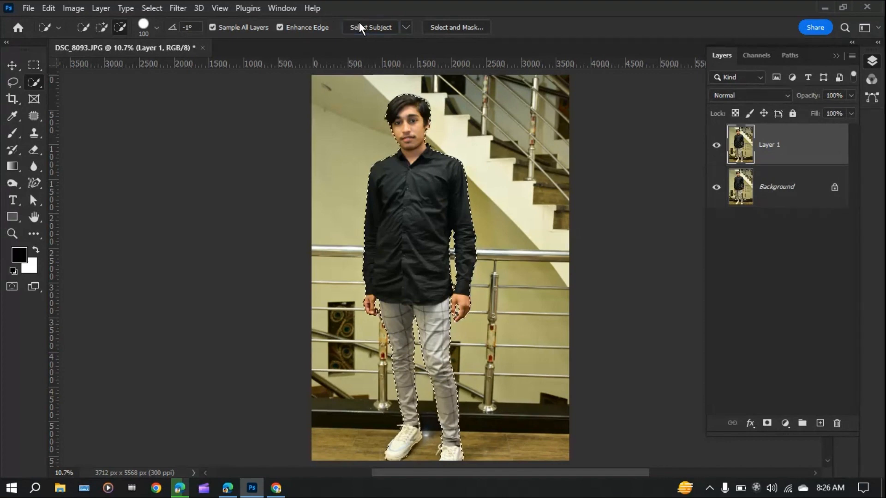
Open the man's selection in Select and Mask and output it as a Layer Mask on the duplicated layer.
{"action": "key", "text": "ctrl+plus"}
{"action": "key", "text": "ctrl+plus"}
{"action": "key", "text": "ctrl+plus"}
{"action": "scroll", "coordinate": [384, 166], "scroll_direction": "up", "scroll_amount": 10}
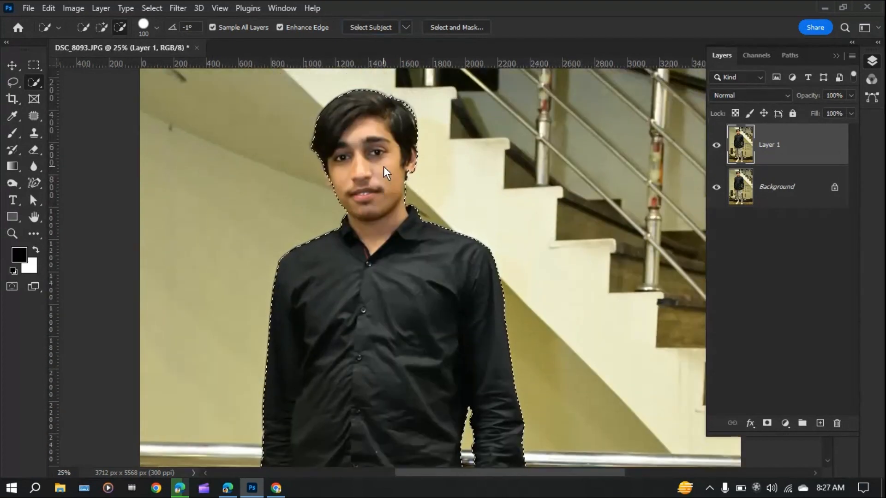
{"action": "left_click", "coordinate": [458, 28]}
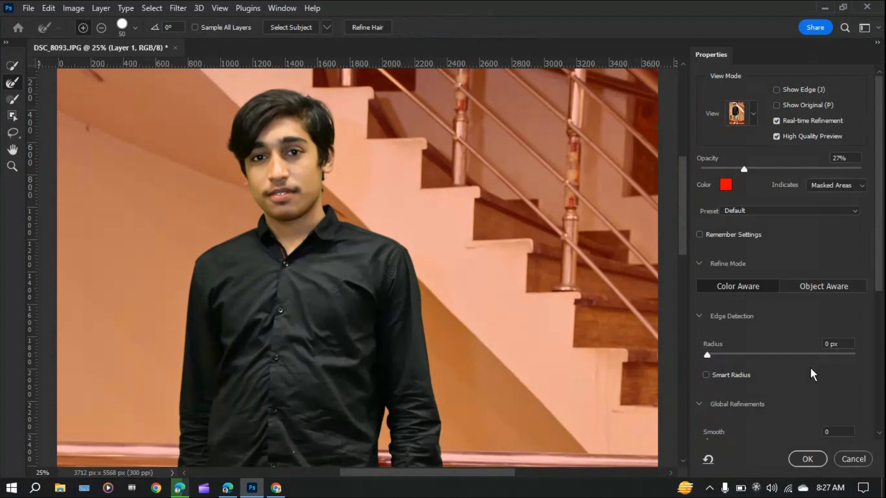
{"action": "scroll", "coordinate": [810, 367], "scroll_direction": "down", "scroll_amount": 4}
{"action": "scroll", "coordinate": [810, 368], "scroll_direction": "down", "scroll_amount": 2}
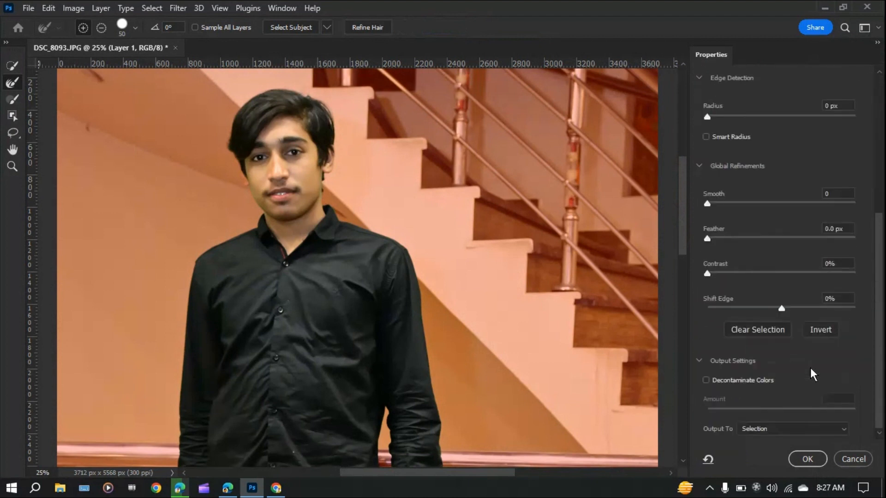
{"action": "left_click", "coordinate": [804, 429]}
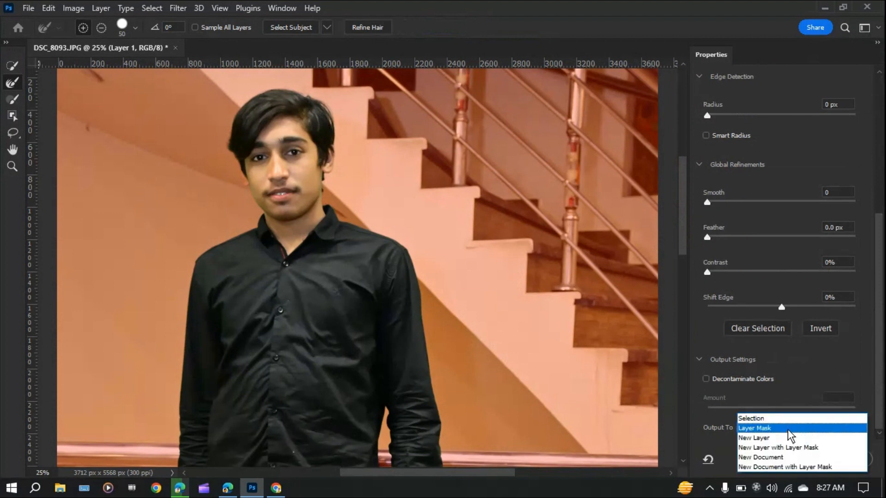
{"action": "left_click", "coordinate": [787, 430]}
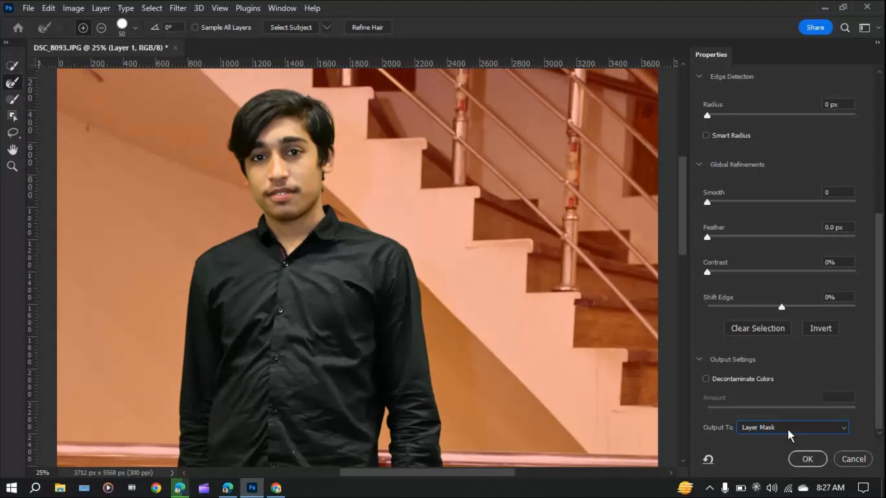
{"action": "left_click", "coordinate": [793, 455]}
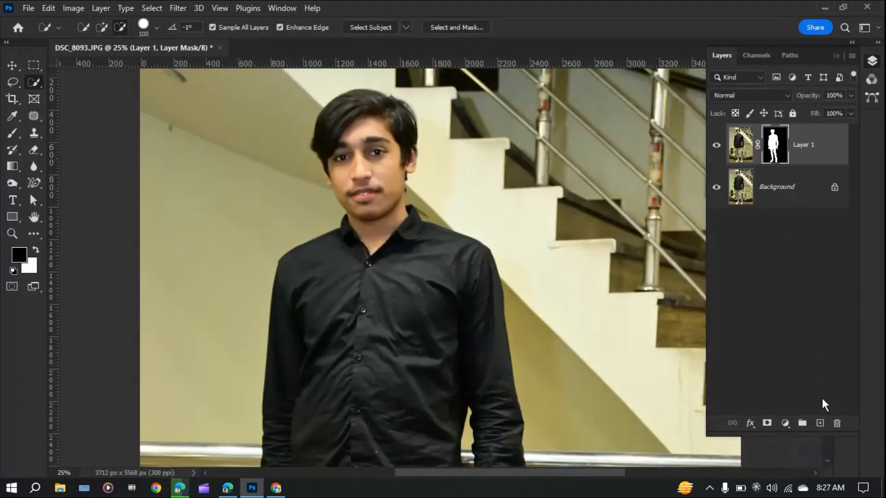
Add a new layer on top, load the man's mask as a selection, fill it with black and deselect.
{"action": "key", "text": "ctrl+0"}
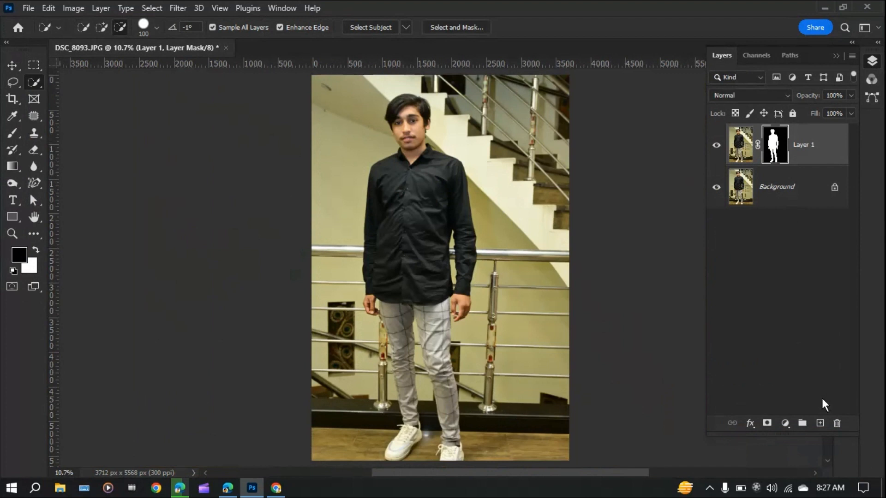
{"action": "left_click", "coordinate": [815, 424]}
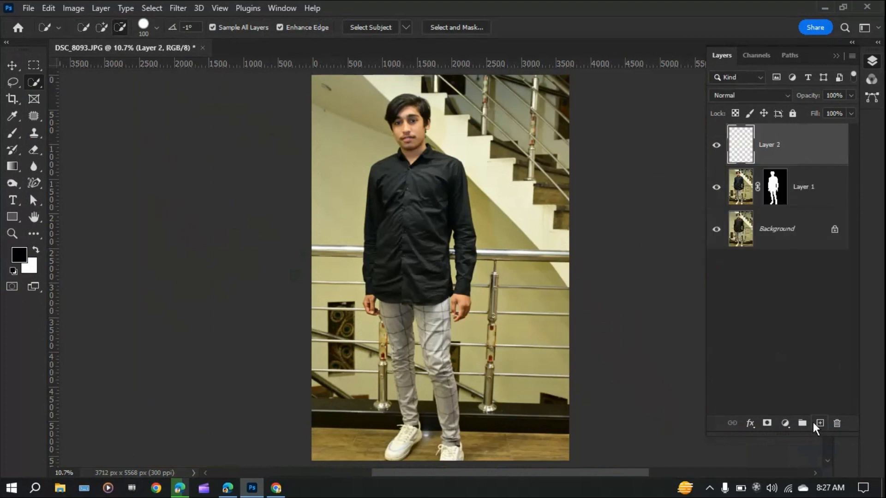
{"action": "left_click", "coordinate": [776, 190], "text": "ctrl"}
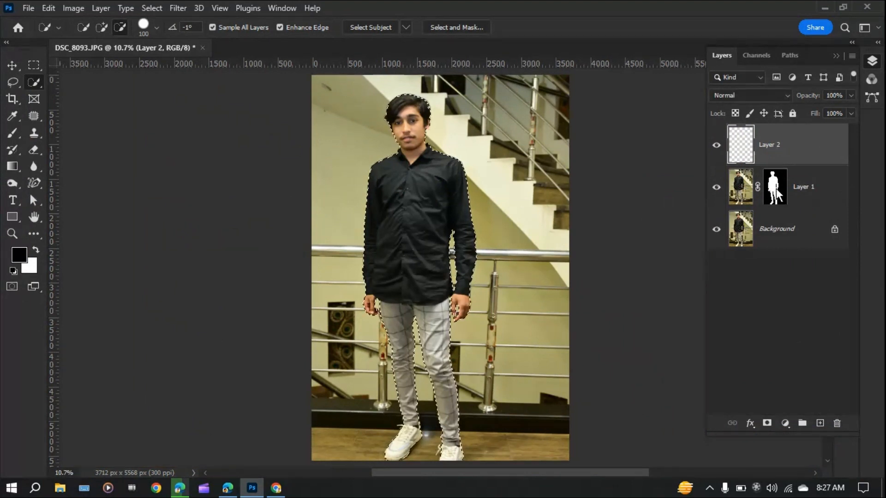
{"action": "left_click", "coordinate": [12, 65]}
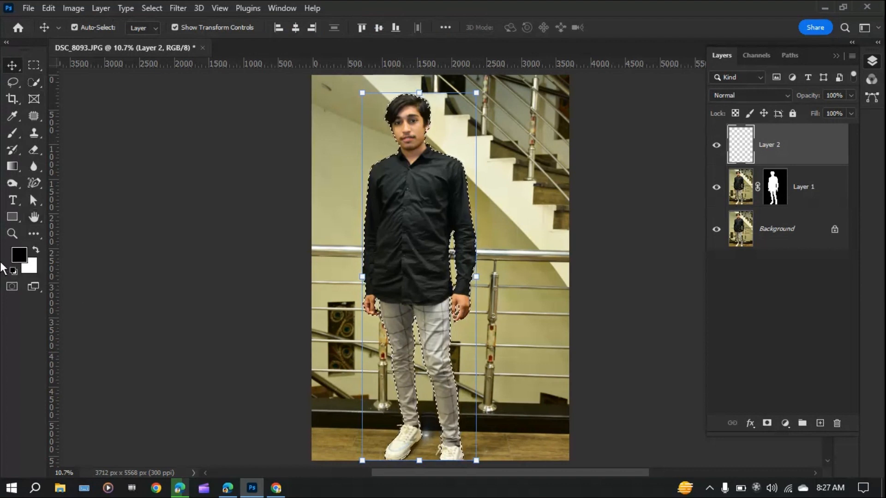
{"action": "key", "text": "alt+BackSpace"}
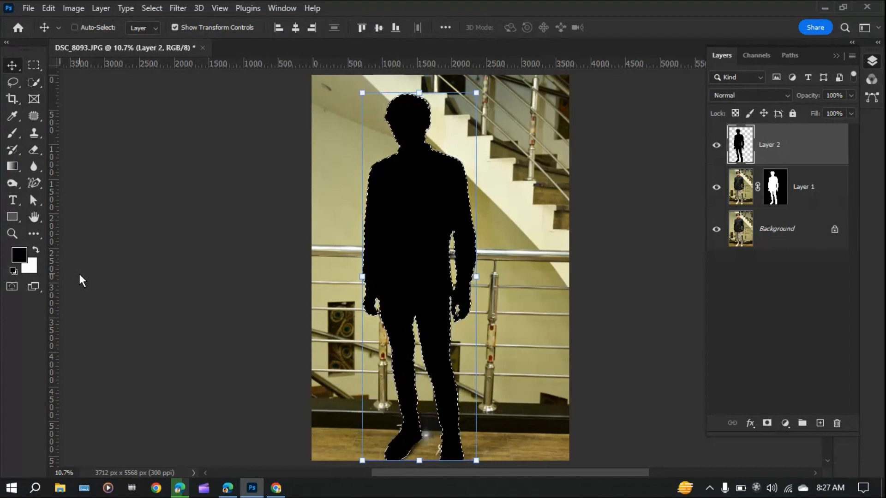
{"action": "key", "text": "ctrl+d"}
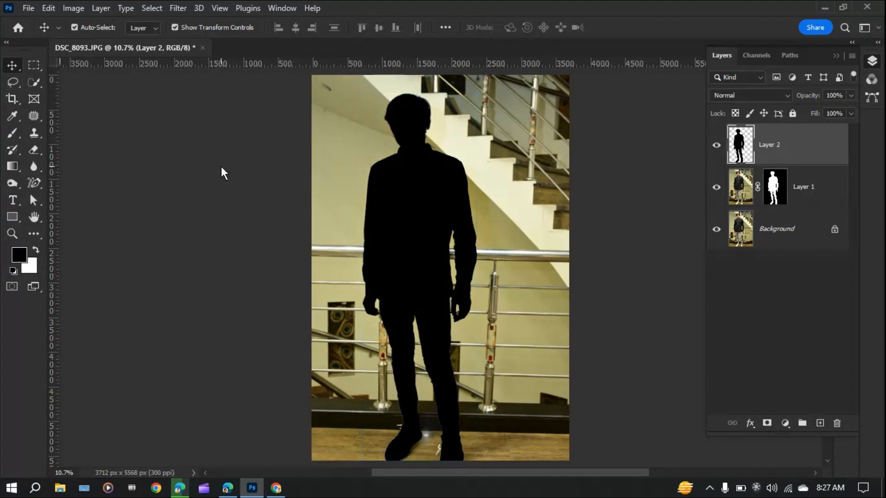
{"action": "left_click", "coordinate": [221, 167]}
Above Layer 1, add a layer with a vertical black-to-white gradient running from the image's bottom edge up to its top edge.
{"action": "left_click", "coordinate": [830, 206]}
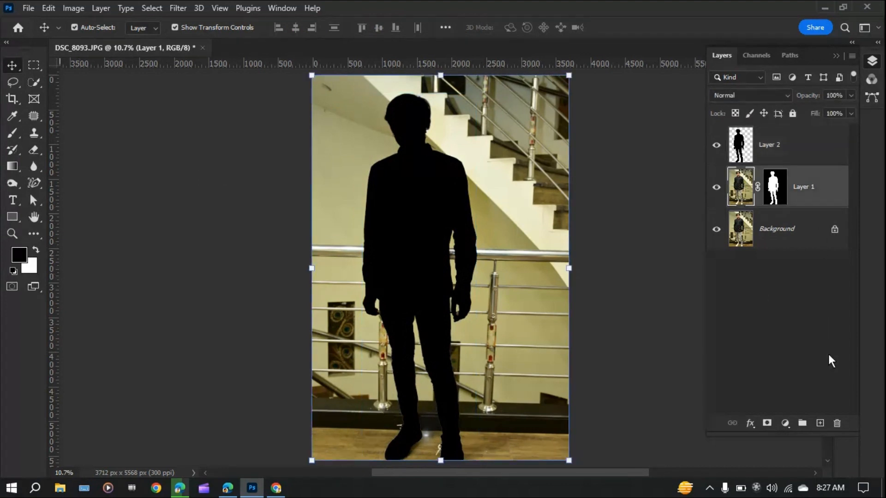
{"action": "left_click", "coordinate": [817, 424]}
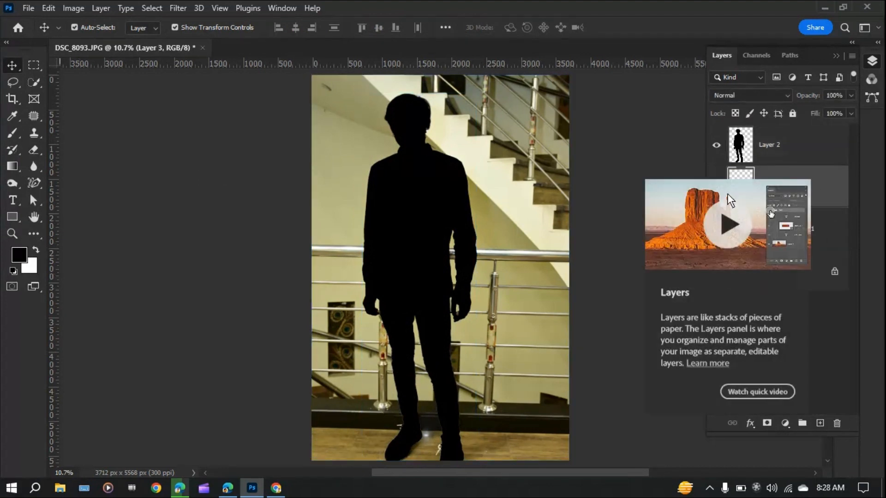
{"action": "left_click", "coordinate": [11, 167]}
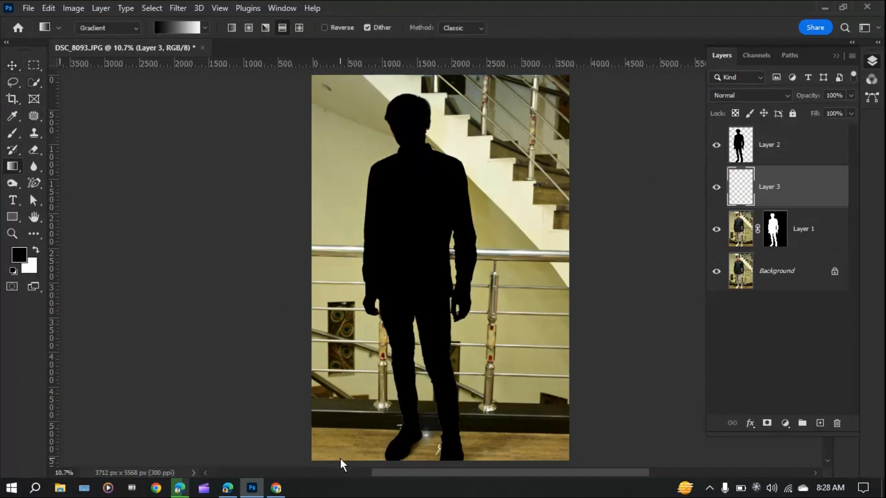
{"action": "left_click_drag", "start_coordinate": [340, 459], "coordinate": [340, 77]}
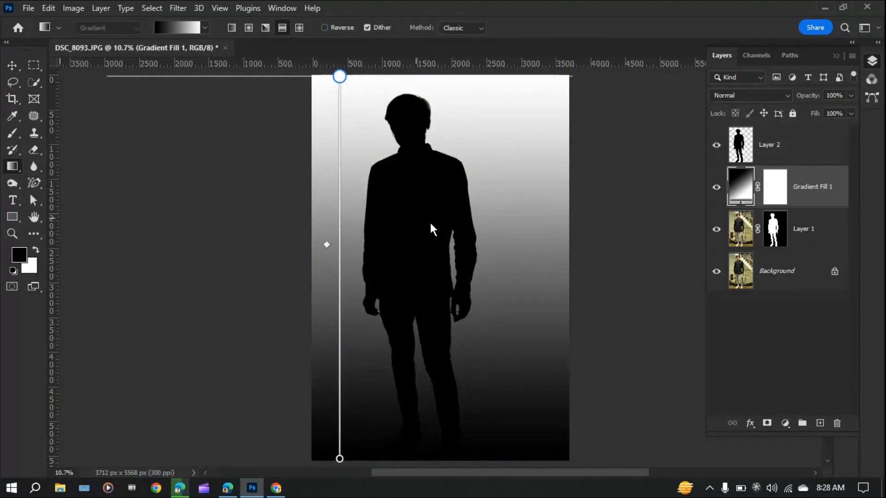
Adjust the gradient's midpoint and redraw it from the image's bottom edge to slightly above its top edge.
{"action": "left_click_drag", "start_coordinate": [328, 243], "coordinate": [286, 269]}
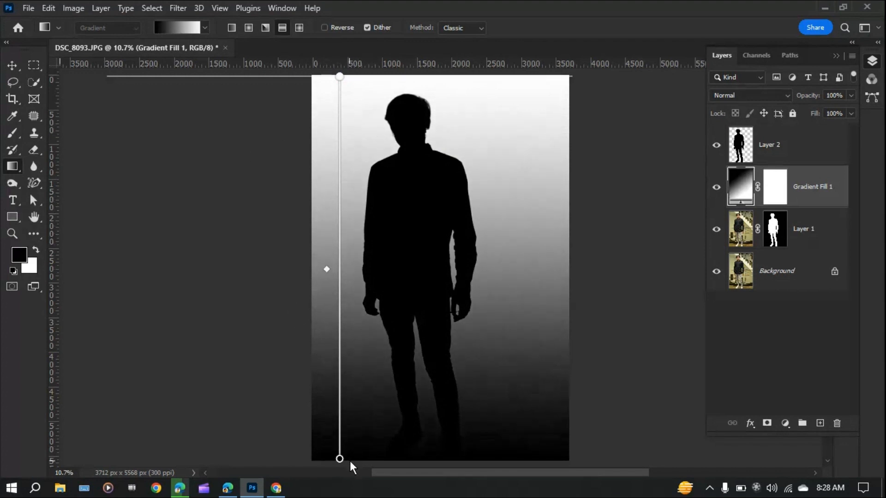
{"action": "left_click_drag", "start_coordinate": [374, 461], "coordinate": [382, 125]}
{"action": "left_click_drag", "start_coordinate": [387, 227], "coordinate": [370, 202]}
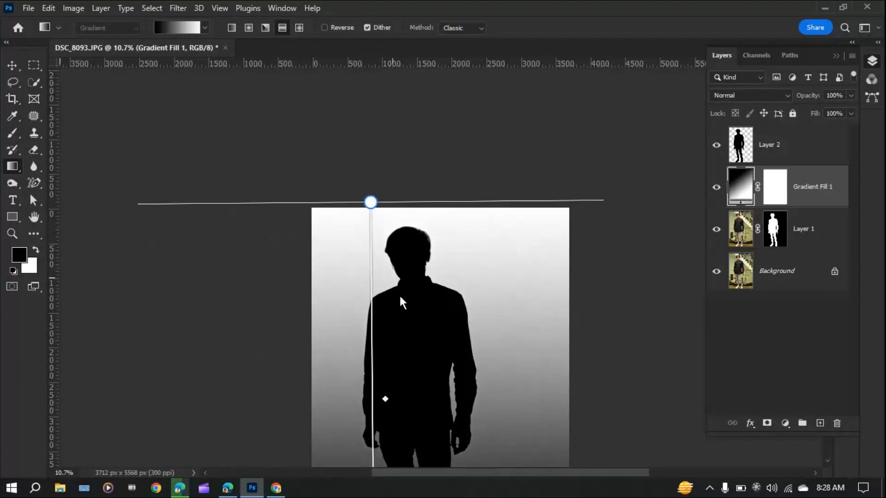
{"action": "scroll", "coordinate": [400, 296], "scroll_direction": "down", "scroll_amount": 1}
{"action": "scroll", "coordinate": [400, 300], "scroll_direction": "down", "scroll_amount": 4}
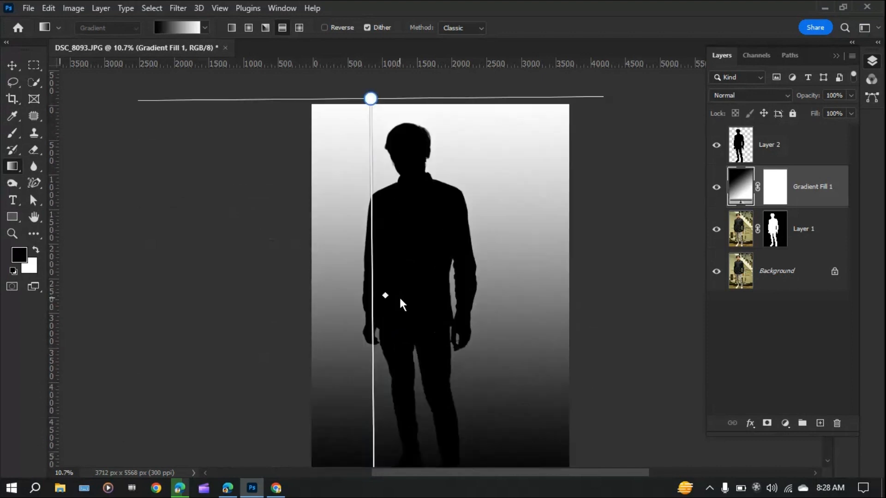
{"action": "scroll", "coordinate": [400, 301], "scroll_direction": "down", "scroll_amount": 2}
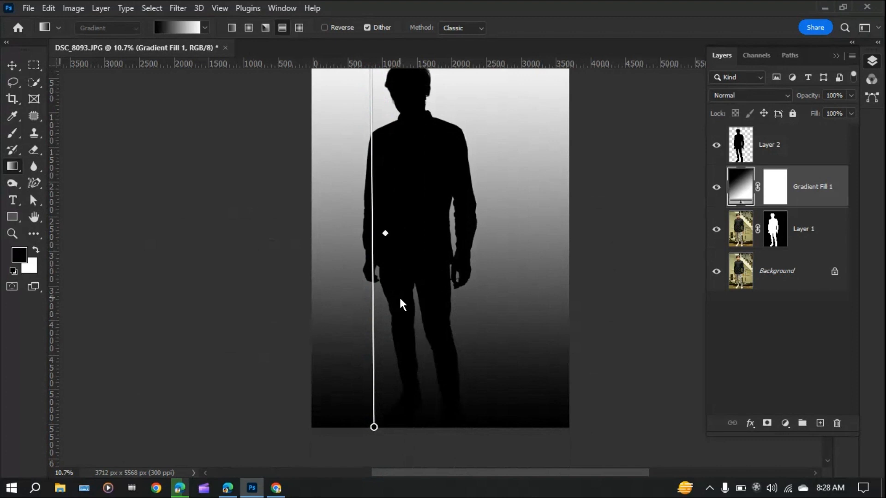
Delete the layer mask of Gradient Fill 1 and select that layer together with the black silhouette layer.
{"action": "double_click", "coordinate": [769, 197]}
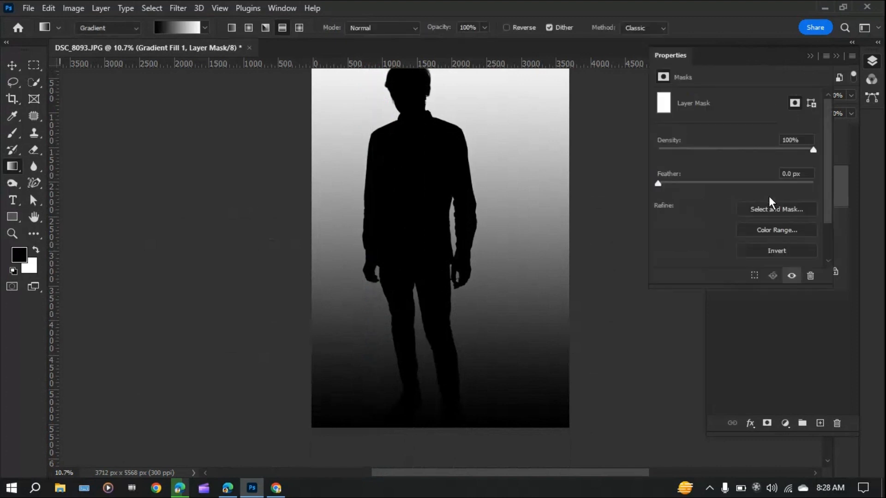
{"action": "left_click", "coordinate": [811, 56]}
{"action": "left_click_drag", "start_coordinate": [779, 191], "coordinate": [838, 424]}
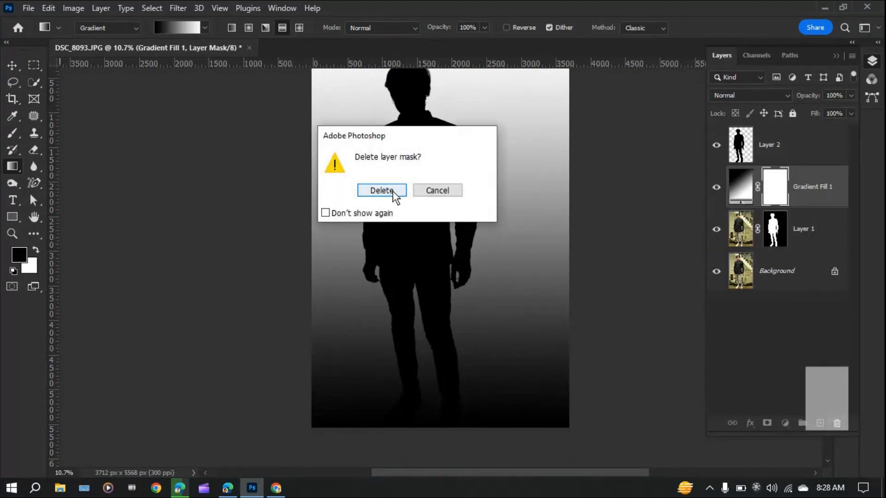
{"action": "left_click", "coordinate": [369, 190]}
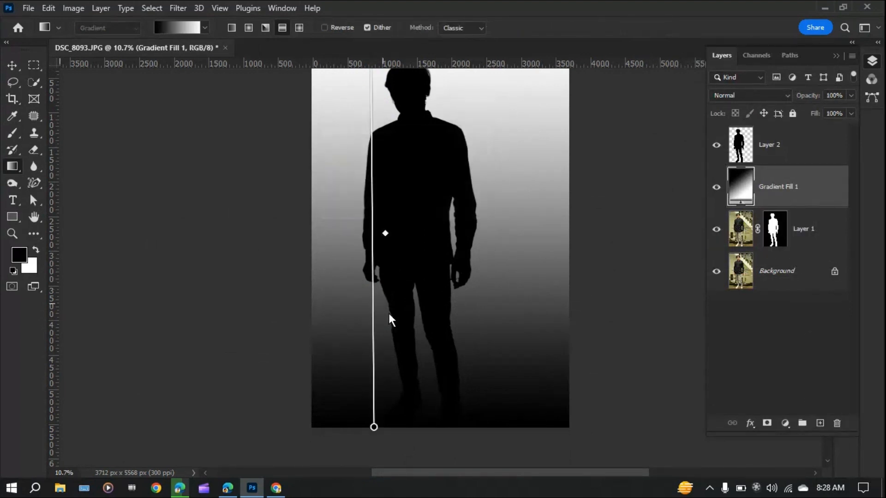
{"action": "left_click", "coordinate": [810, 152], "text": "shift"}
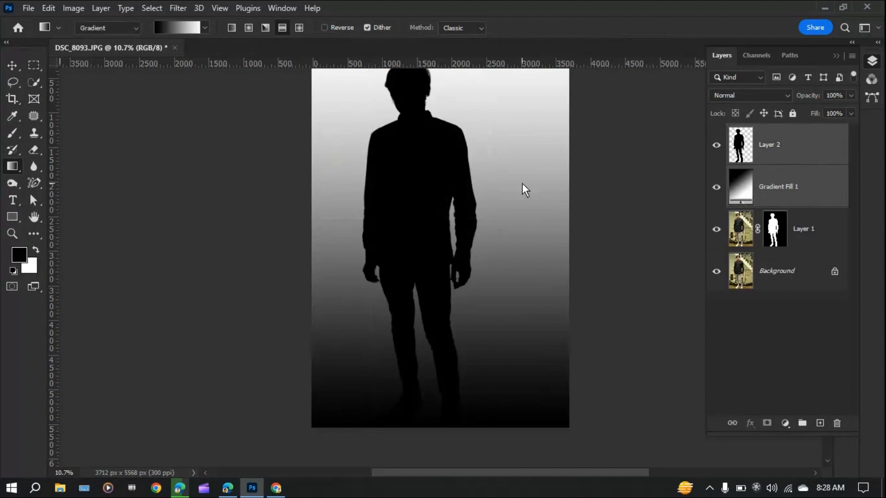
{"action": "scroll", "coordinate": [523, 184], "scroll_direction": "up", "scroll_amount": 1}
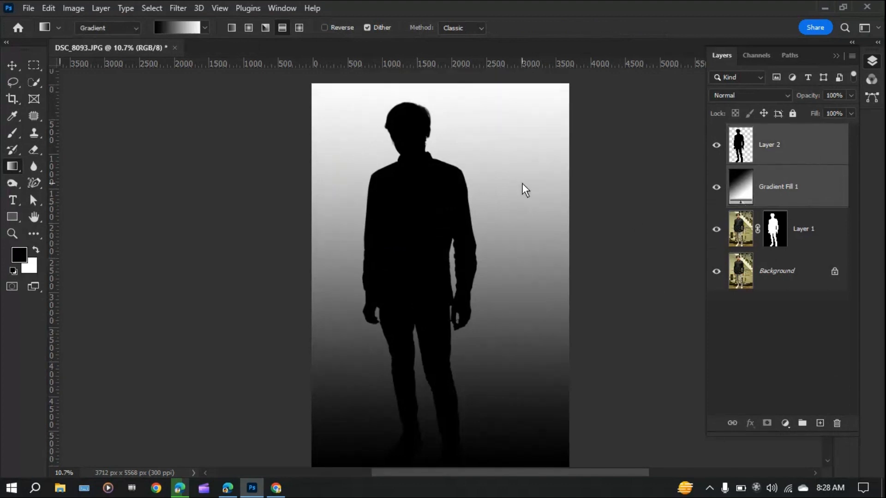
Look through the Red, Green and Blue channels and duplicate the Blue channel.
{"action": "left_click", "coordinate": [744, 64]}
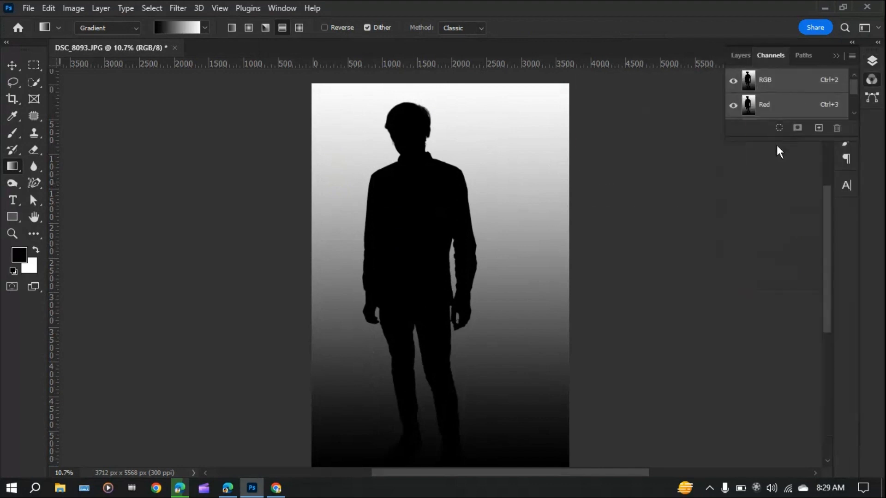
{"action": "left_click_drag", "start_coordinate": [774, 144], "coordinate": [768, 367]}
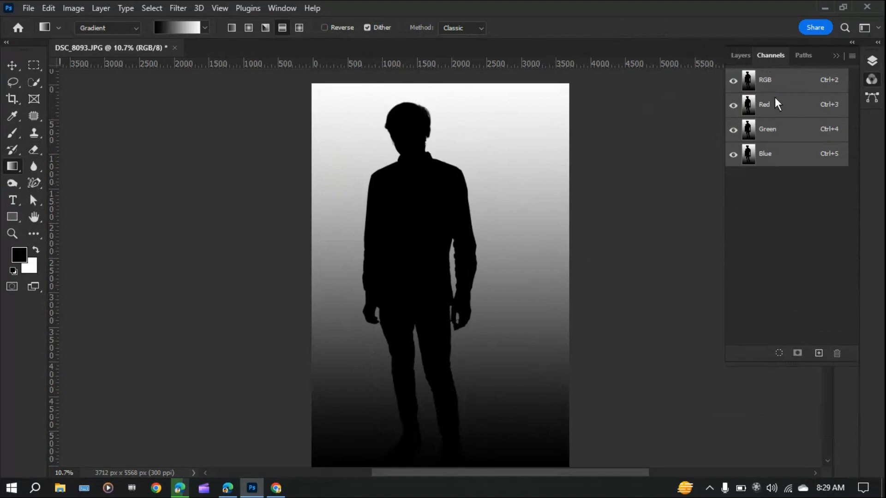
{"action": "left_click", "coordinate": [780, 108]}
{"action": "left_click", "coordinate": [782, 137]}
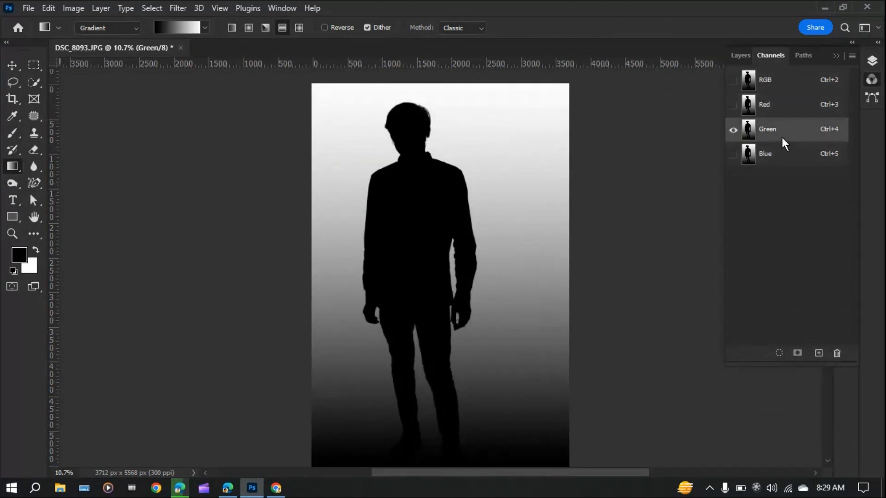
{"action": "left_click", "coordinate": [781, 162]}
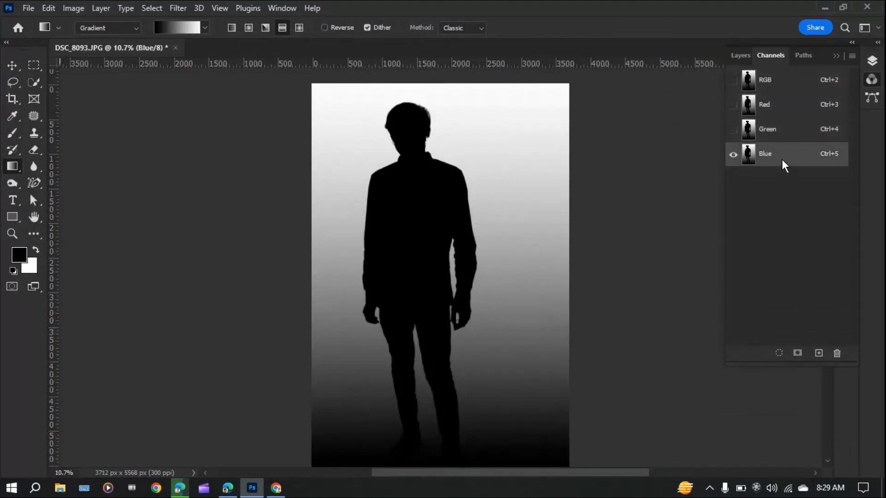
{"action": "left_click_drag", "start_coordinate": [781, 159], "coordinate": [823, 355]}
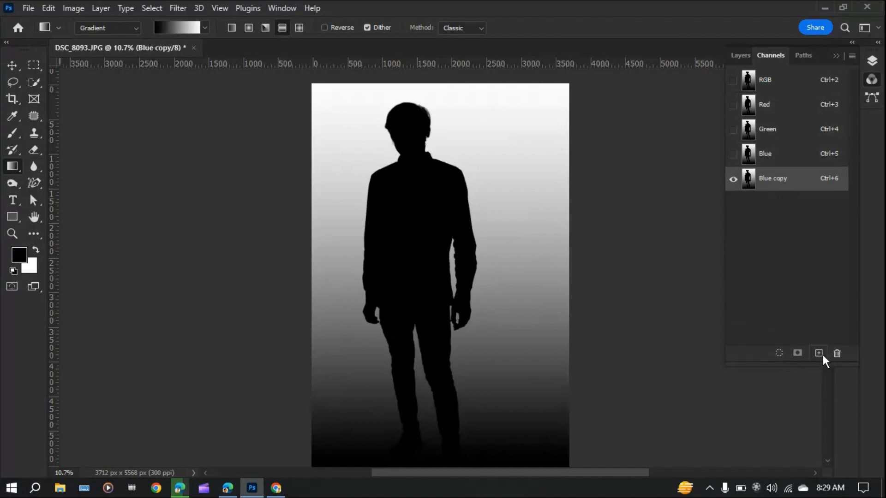
Rename the duplicated Blue channel "blur", reactivate the RGB composite and return to the layer list.
{"action": "double_click", "coordinate": [776, 178]}
{"action": "type", "text": "blur"}
{"action": "key", "text": "Return"}
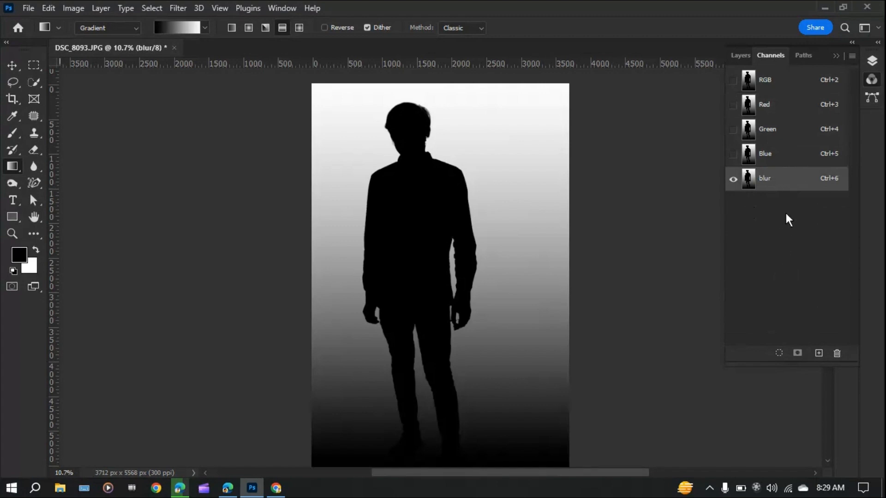
{"action": "left_click", "coordinate": [775, 80]}
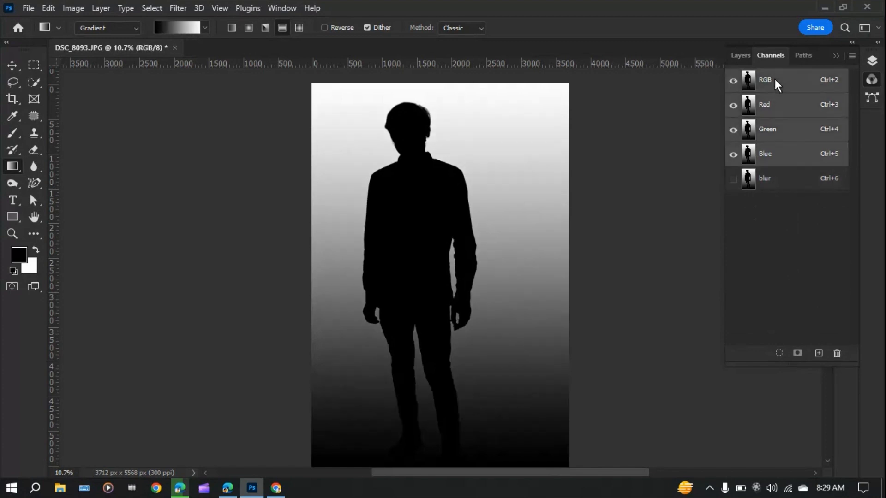
{"action": "left_click", "coordinate": [733, 55]}
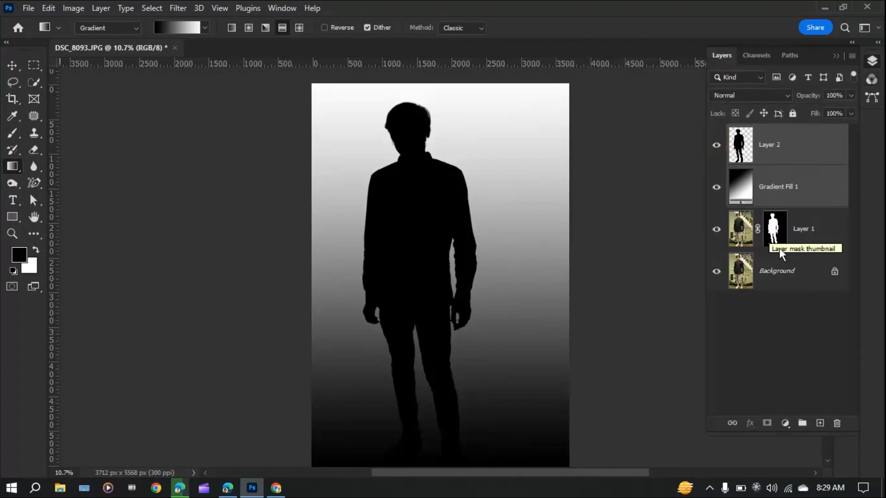
Add Layer 1 to the selected silhouette and gradient layers and group all three.
{"action": "left_click", "coordinate": [824, 234], "text": "shift"}
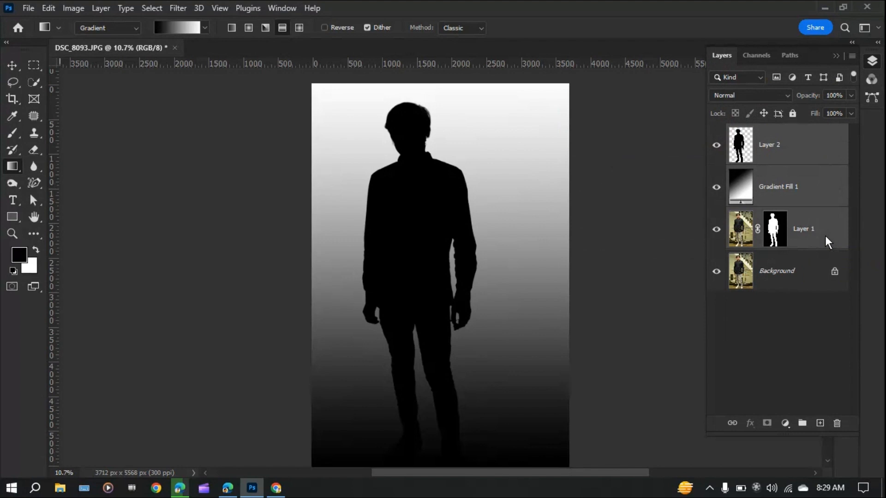
{"action": "key", "text": "ctrl+g"}
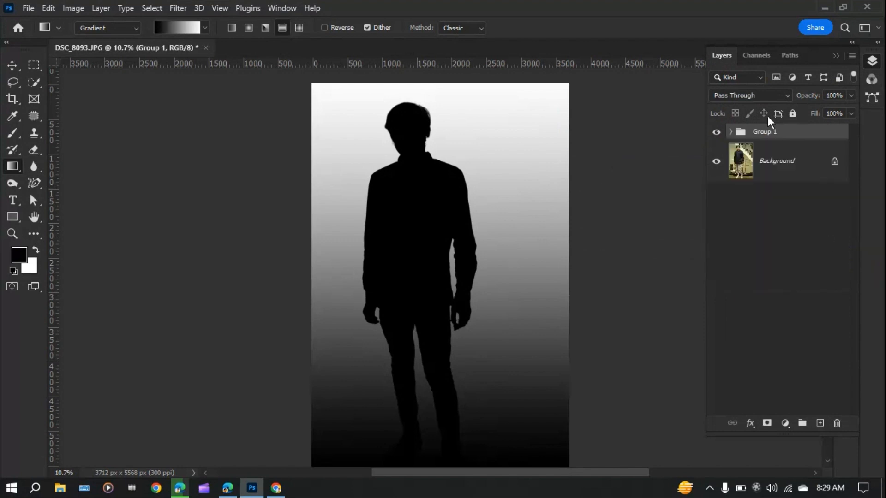
{"action": "right_click", "coordinate": [820, 136]}
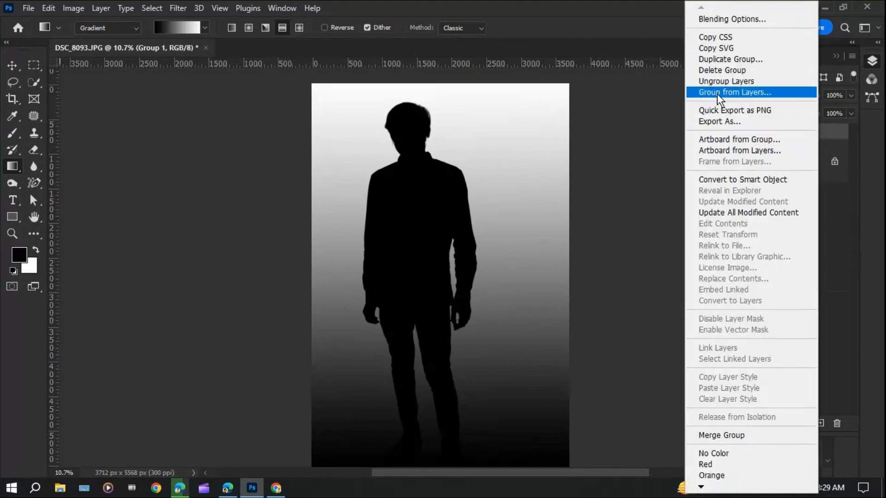
{"action": "left_click", "coordinate": [846, 256]}
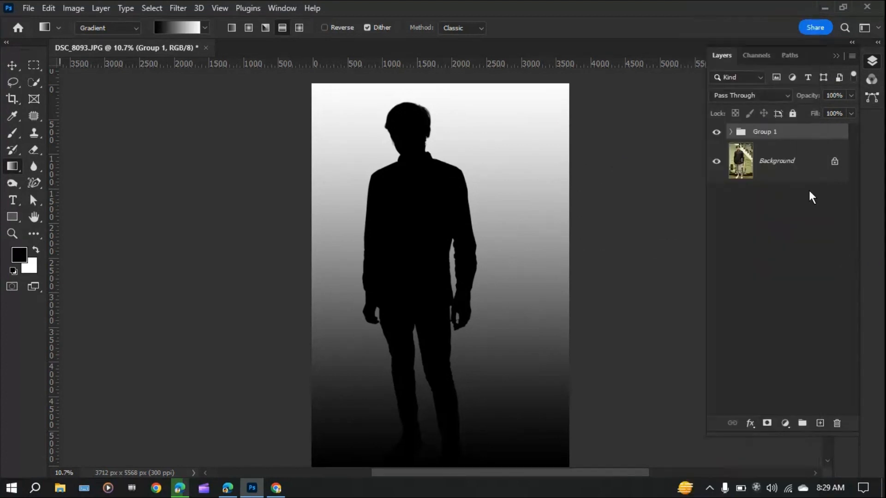
Duplicate the Background layer and start a Lens Blur on the copy with the "blur" channel as depth map source.
{"action": "left_click", "coordinate": [777, 181]}
{"action": "key", "text": "ctrl+j"}
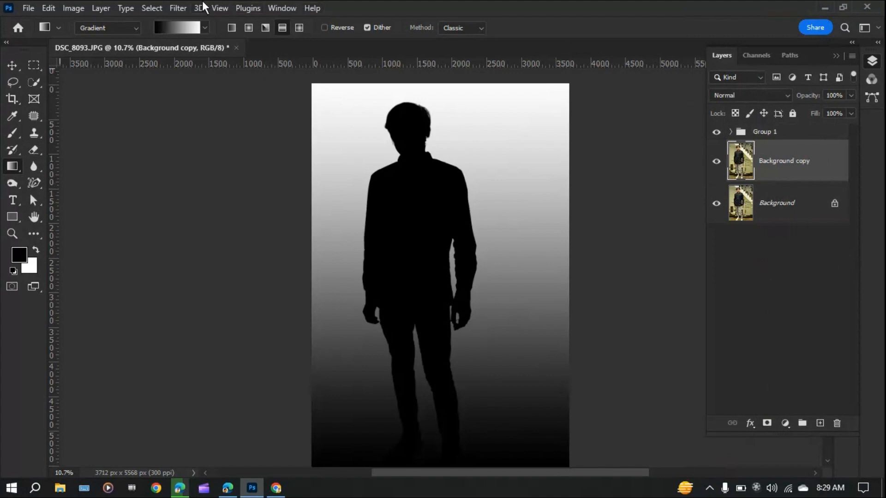
{"action": "left_click", "coordinate": [178, 8]}
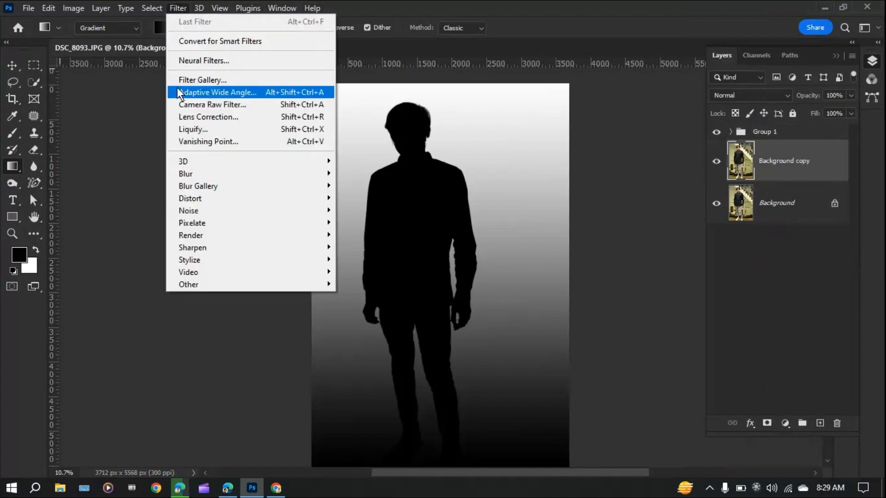
{"action": "mouse_move", "coordinate": [327, 172]}
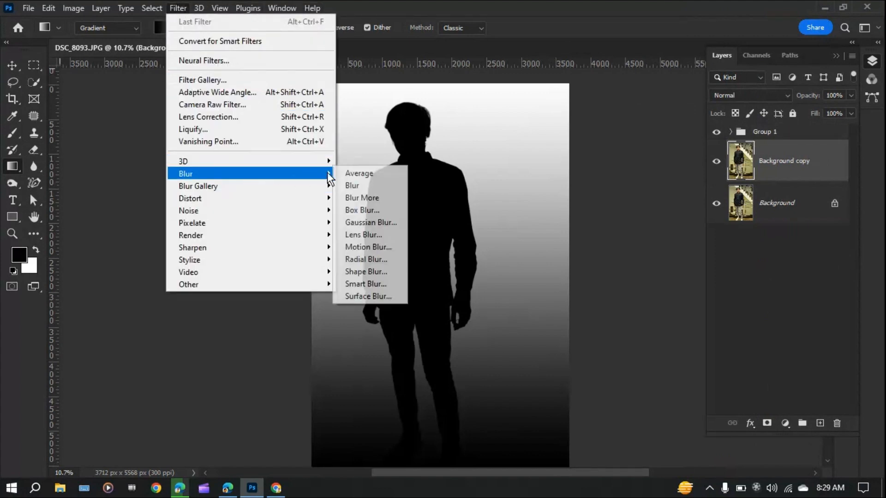
{"action": "left_click", "coordinate": [353, 234]}
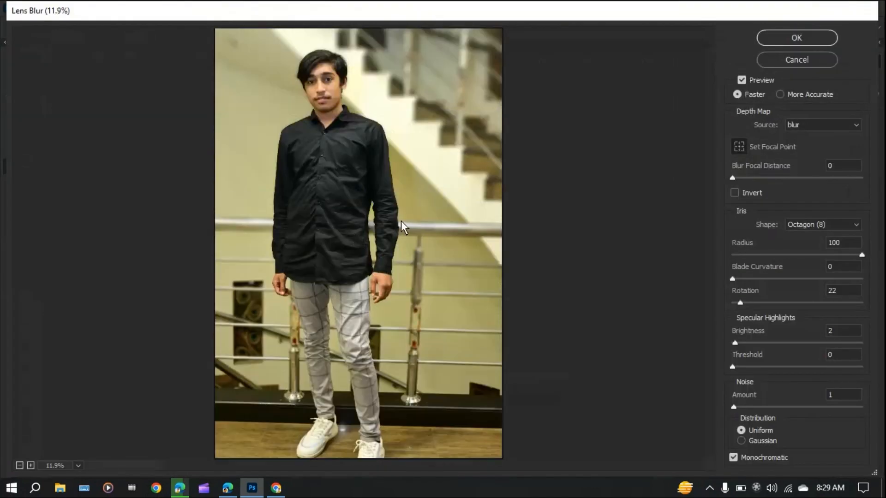
{"action": "left_click", "coordinate": [807, 130]}
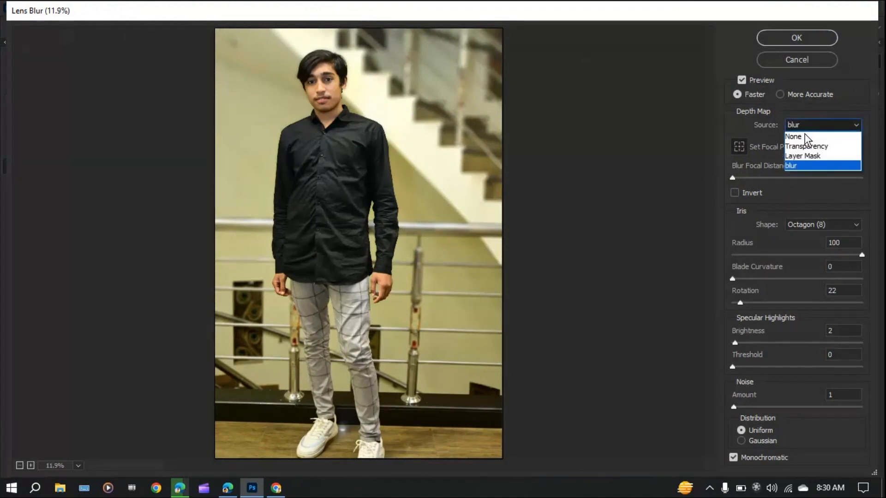
{"action": "left_click", "coordinate": [790, 162]}
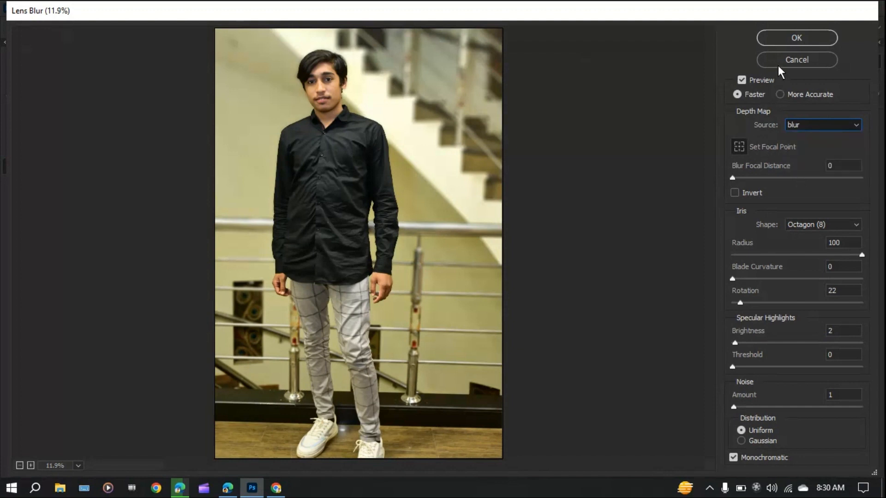
{"action": "key", "text": "alt"}
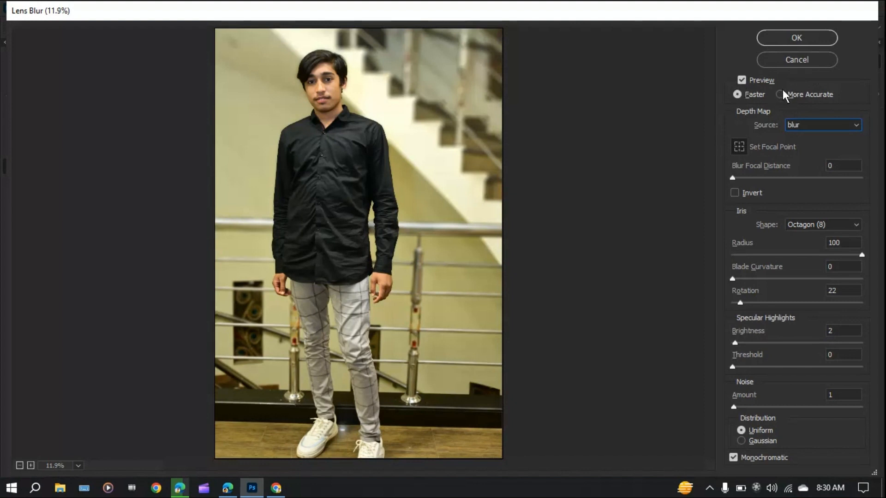
Try an iris radius of 0, return it to 100, and look through the iris shapes, keeping Octagon (8).
{"action": "left_click", "coordinate": [733, 178]}
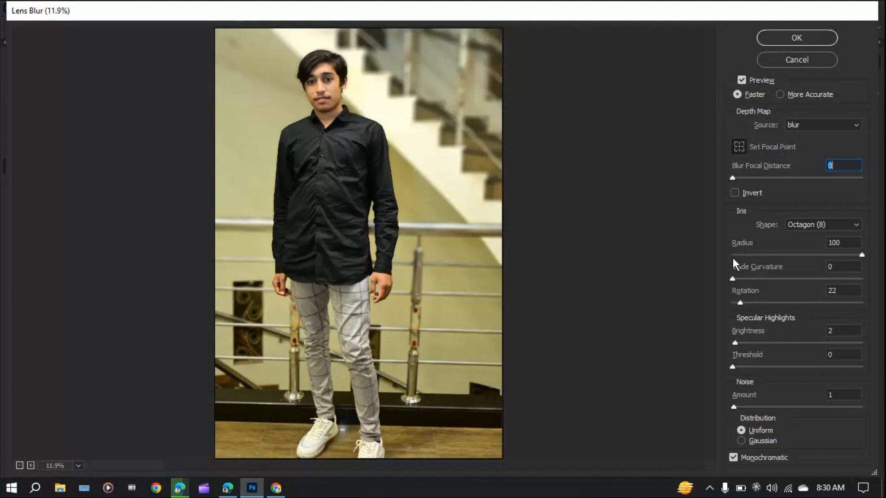
{"action": "left_click_drag", "start_coordinate": [735, 256], "coordinate": [711, 255]}
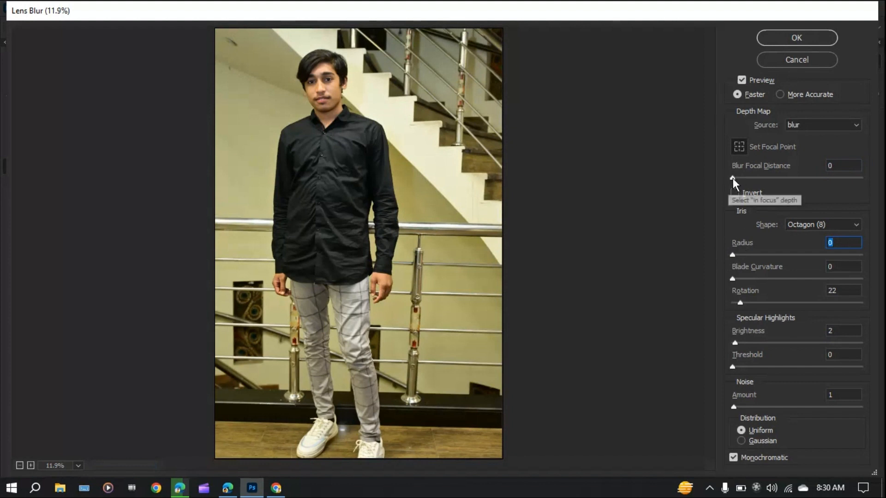
{"action": "left_click_drag", "start_coordinate": [732, 178], "coordinate": [735, 177]}
{"action": "left_click_drag", "start_coordinate": [824, 170], "coordinate": [689, 185]}
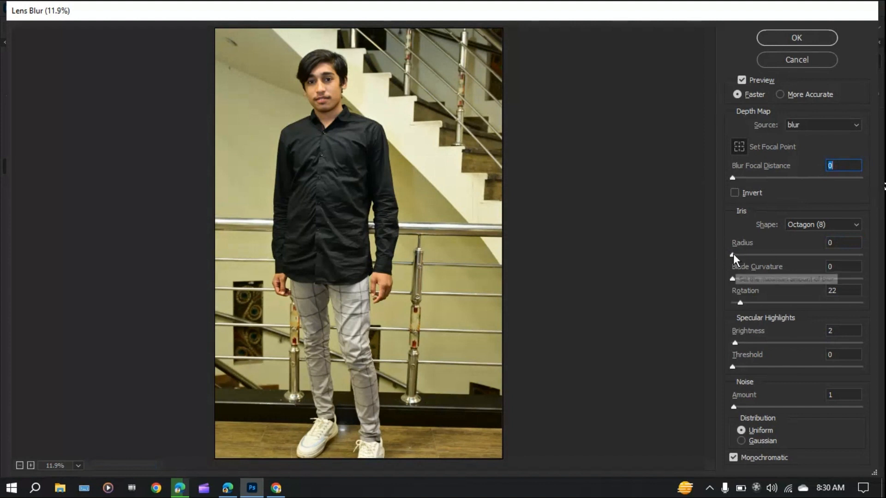
{"action": "left_click_drag", "start_coordinate": [733, 254], "coordinate": [878, 258]}
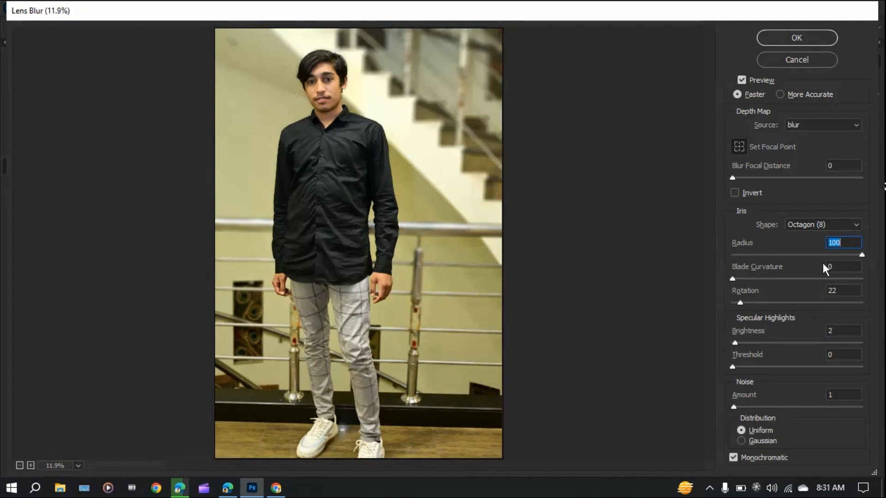
{"action": "left_click", "coordinate": [837, 223]}
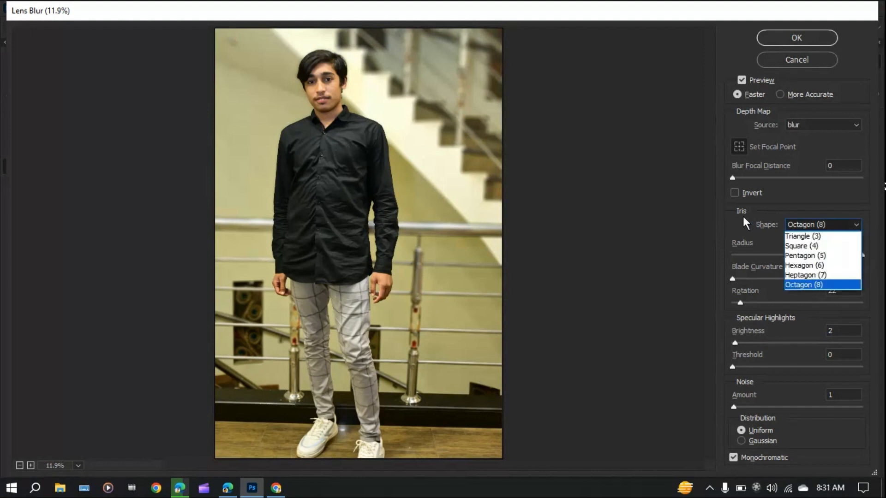
{"action": "left_click", "coordinate": [794, 197]}
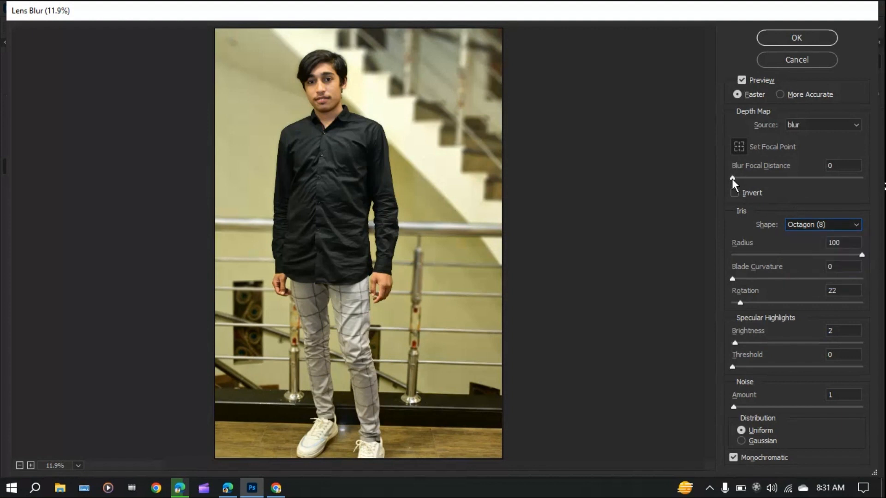
Try blur focal distances up to 255 and the inverted depth map, and return to distance 0 without inversion.
{"action": "left_click_drag", "start_coordinate": [770, 182], "coordinate": [780, 181]}
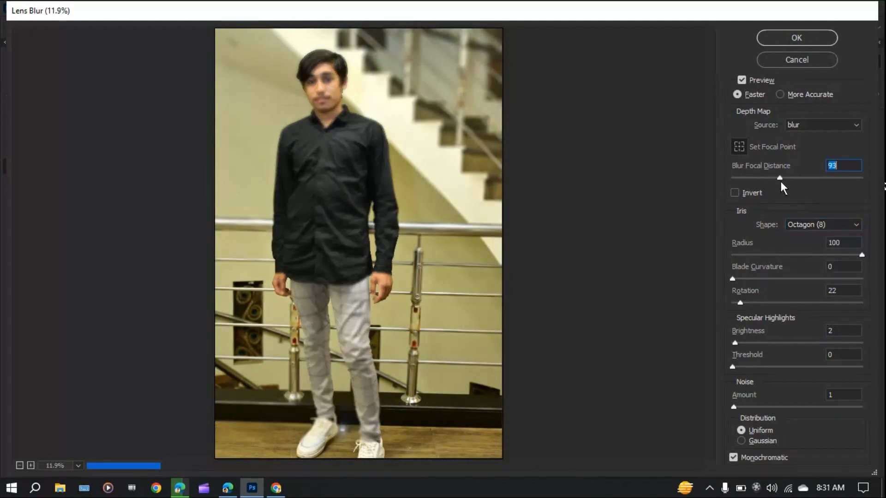
{"action": "left_click", "coordinate": [781, 182]}
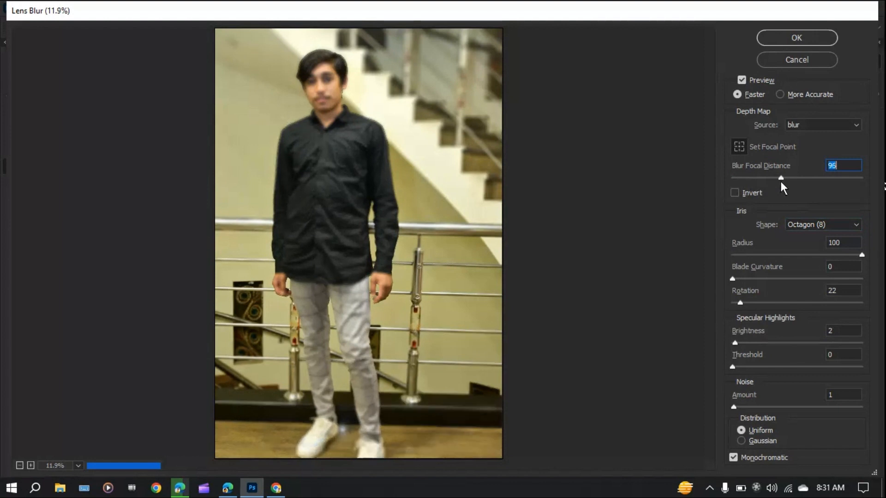
{"action": "left_click_drag", "start_coordinate": [780, 181], "coordinate": [860, 178]}
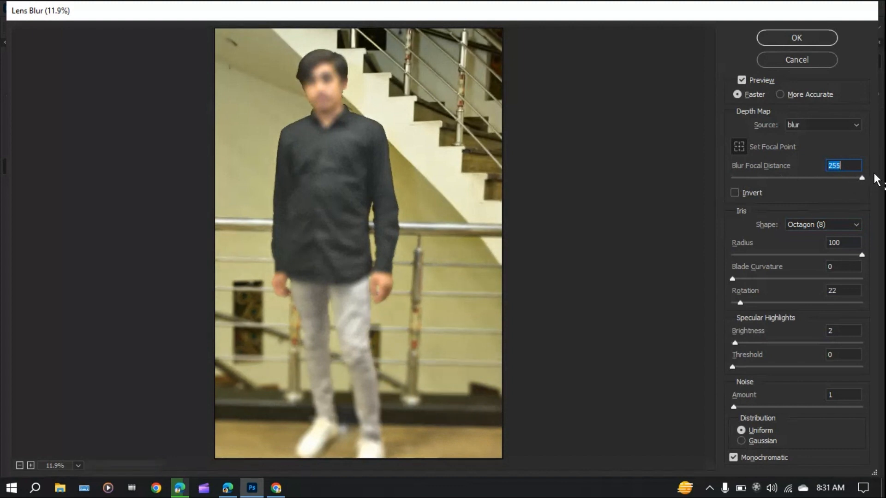
{"action": "left_click", "coordinate": [734, 195]}
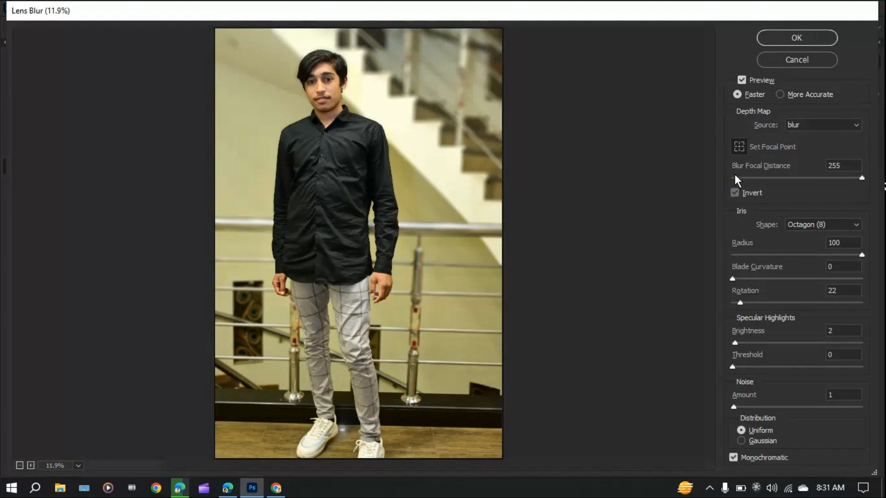
{"action": "left_click", "coordinate": [734, 192]}
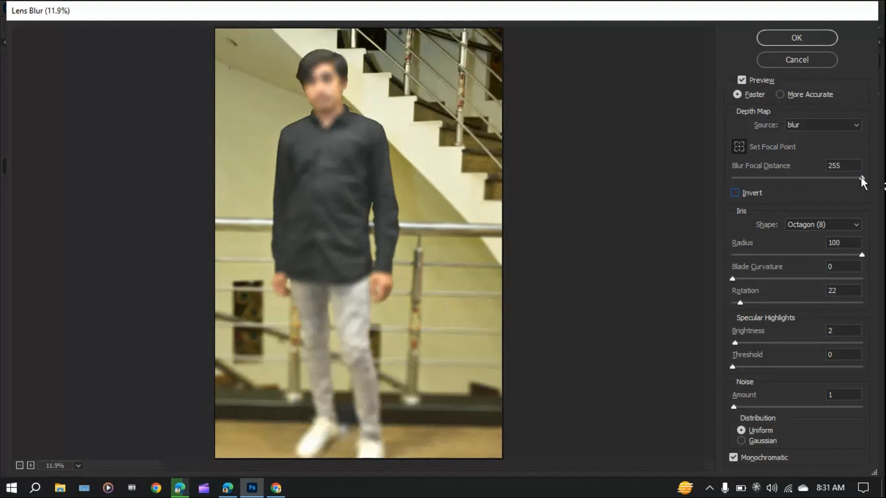
{"action": "left_click_drag", "start_coordinate": [861, 177], "coordinate": [705, 176]}
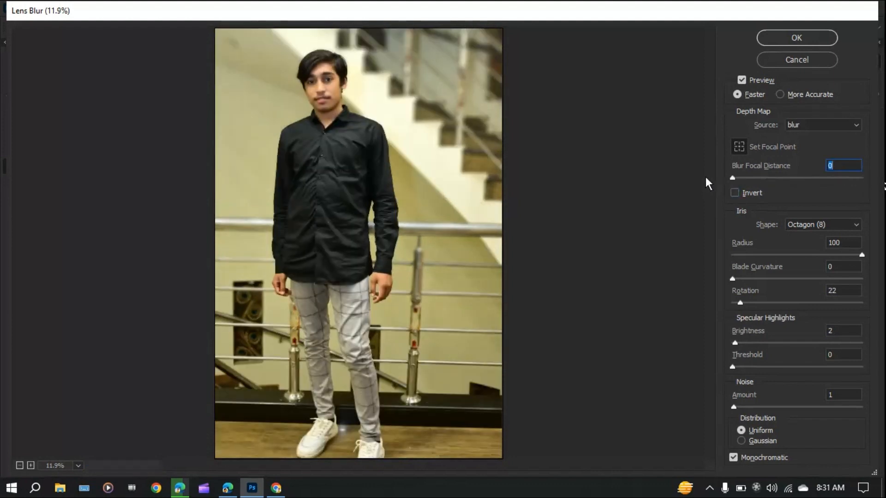
Try specular highlight brightness values of 0 and 3, and return the brightness to 2.
{"action": "left_click", "coordinate": [732, 278]}
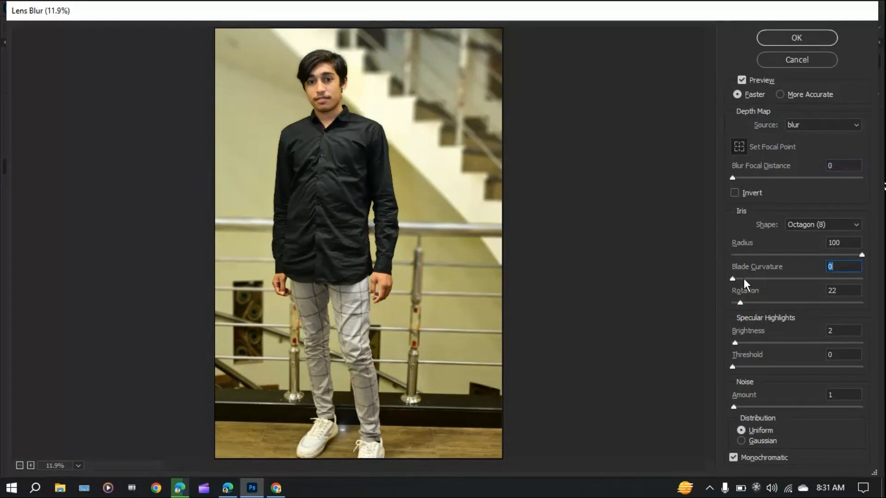
{"action": "left_click", "coordinate": [744, 279]}
{"action": "left_click_drag", "start_coordinate": [735, 343], "coordinate": [725, 344]}
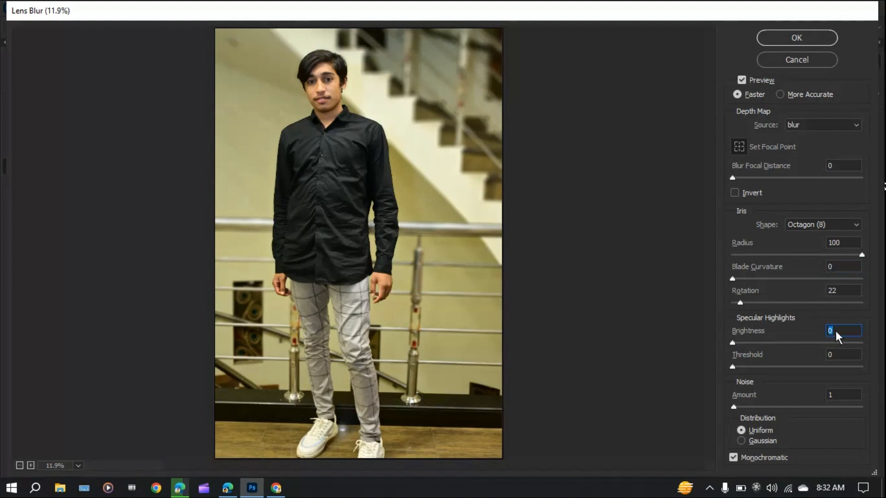
{"action": "type", "text": "3"}
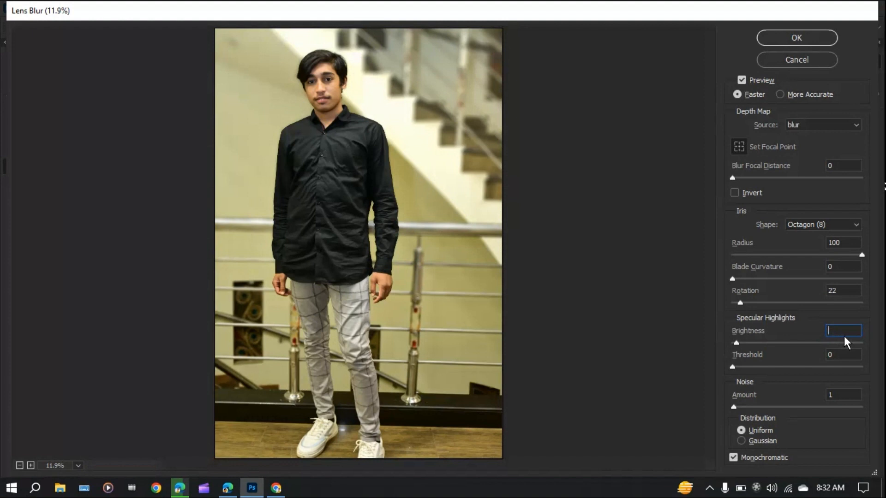
{"action": "type", "text": "2"}
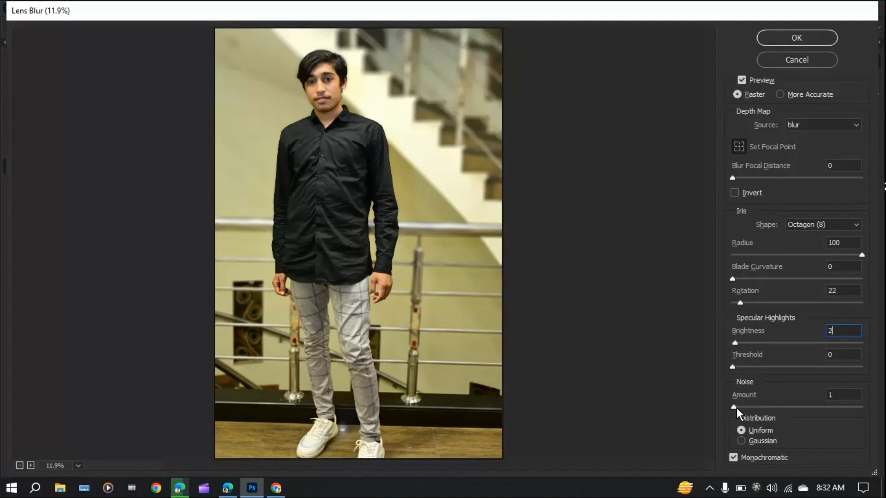
Test stronger noise, set the noise amount to 1 with Gaussian distribution, and apply the Lens Blur.
{"action": "left_click", "coordinate": [765, 407]}
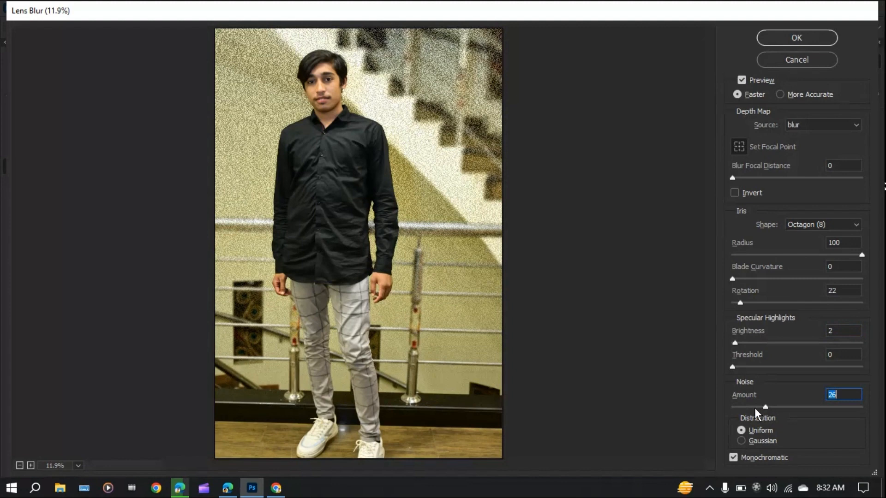
{"action": "left_click", "coordinate": [753, 408]}
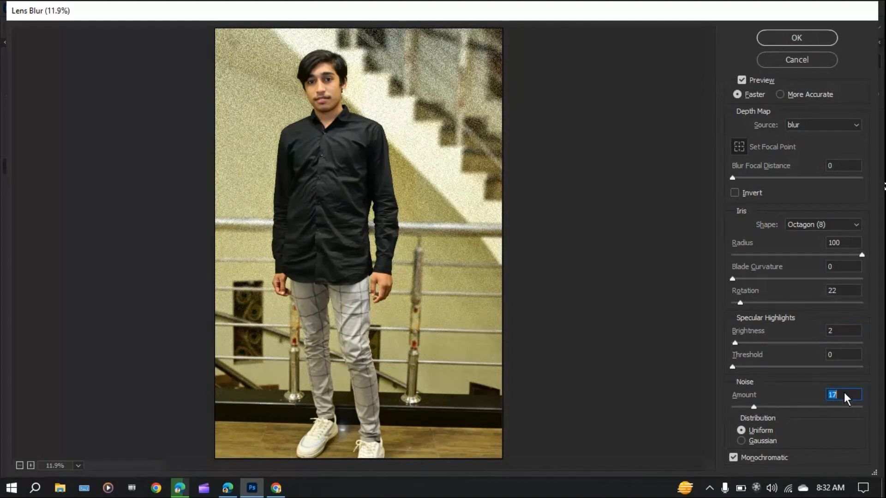
{"action": "type", "text": "1"}
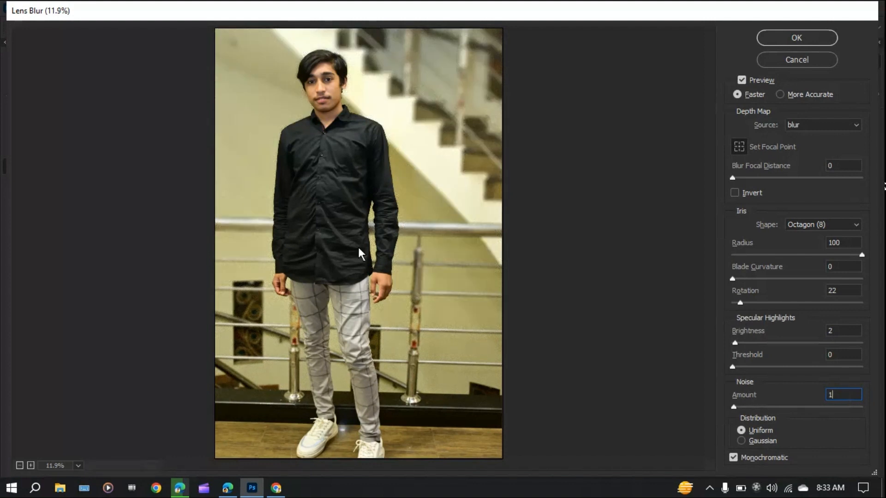
{"action": "left_click", "coordinate": [744, 443]}
{"action": "left_click", "coordinate": [781, 41]}
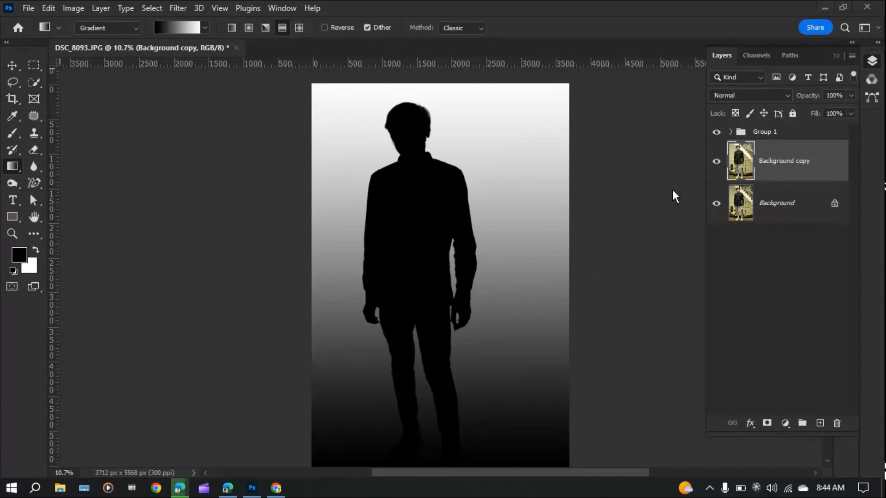
Hide Group 1 and toggle the blurred Background copy off and on to compare it with the original photo.
{"action": "left_click", "coordinate": [716, 133]}
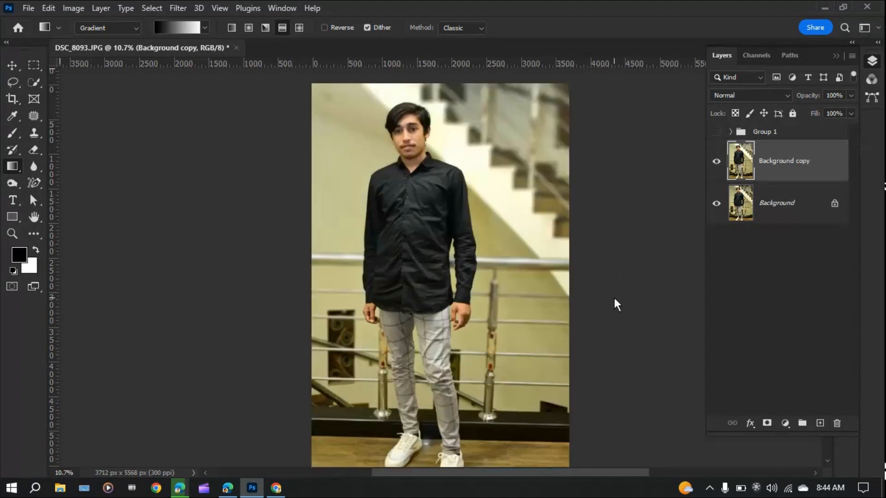
{"action": "scroll", "coordinate": [617, 305], "scroll_direction": "down", "scroll_amount": 1}
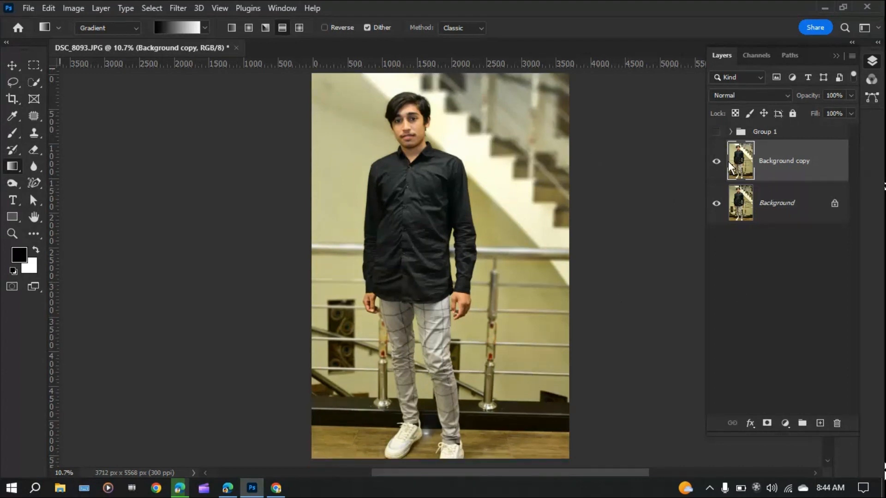
{"action": "left_click", "coordinate": [716, 162]}
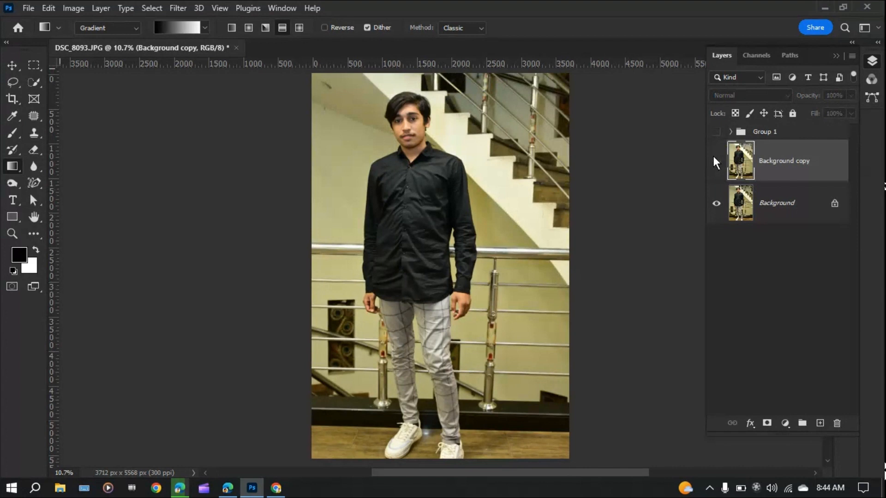
{"action": "left_click", "coordinate": [716, 161]}
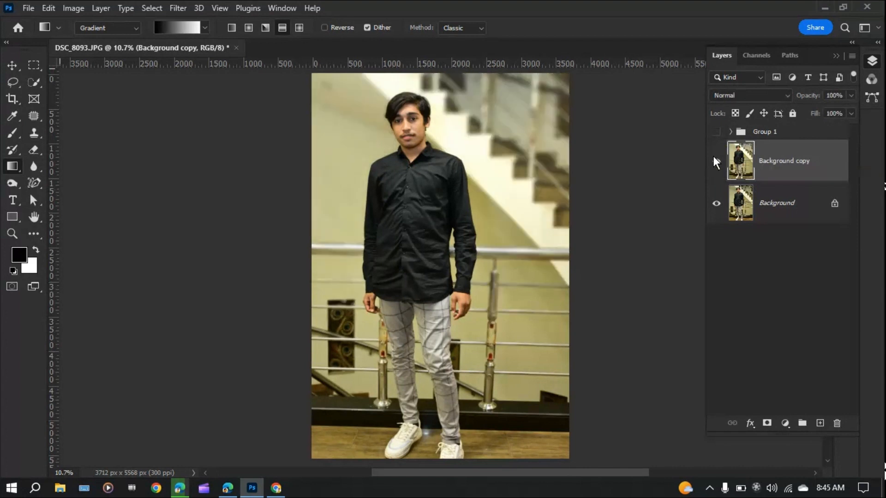